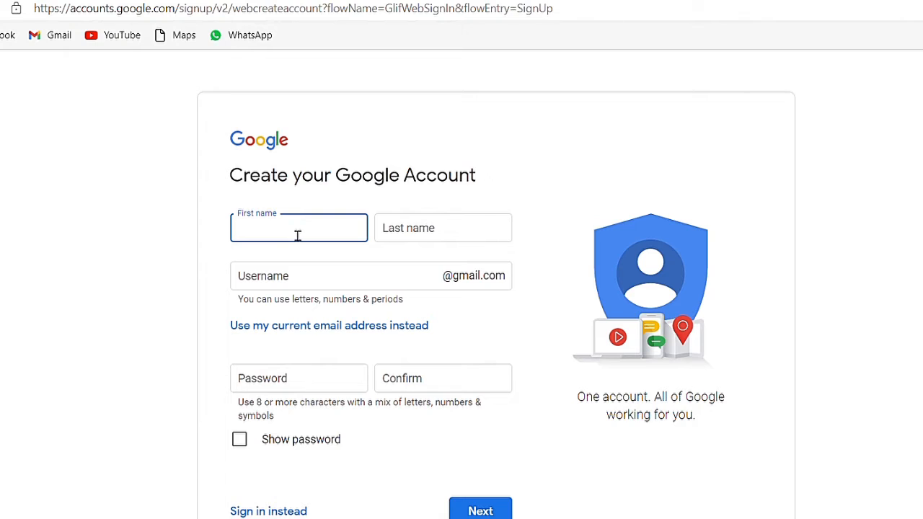
Enter the new account's first name and last name
text(ech)
key(Tab)
text(thala)
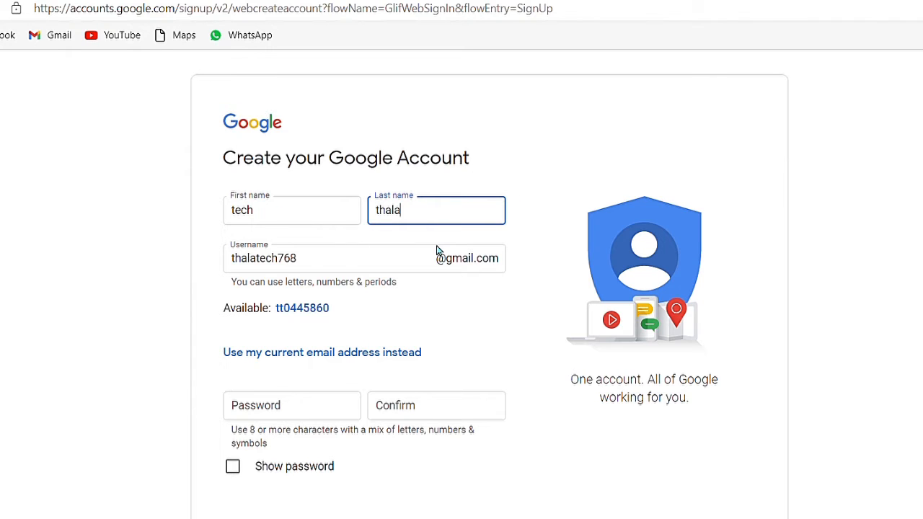
Enter a password and submit the sign-up form, which rejects it as too weak
click(290, 409)
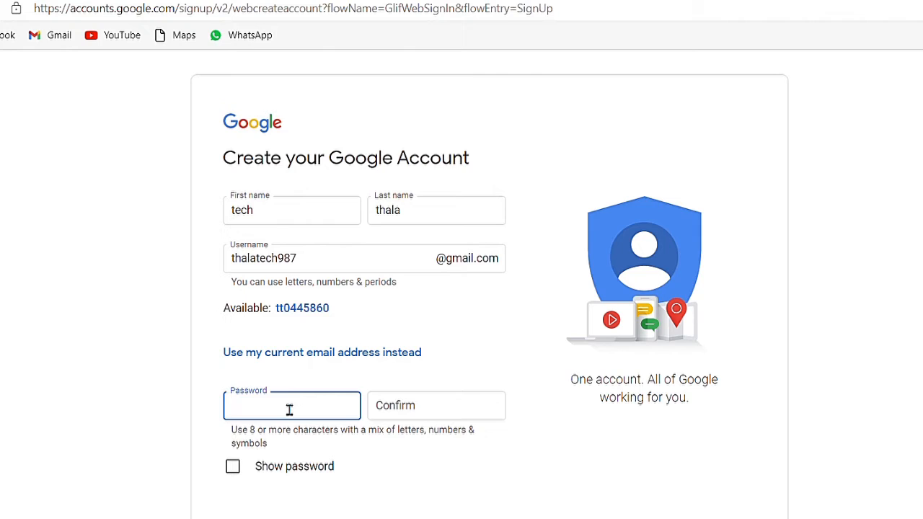
text(••••••••••)
key(Tab)
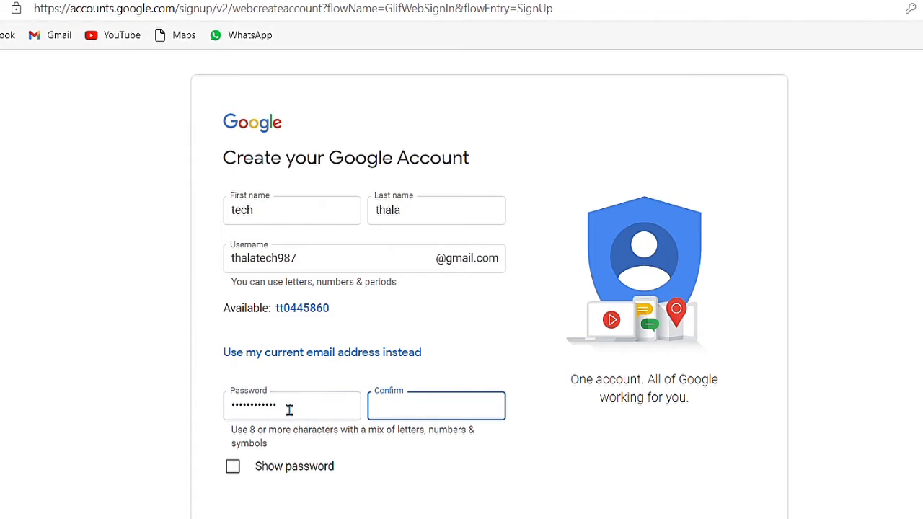
text(•••••••••••)
key(Return)
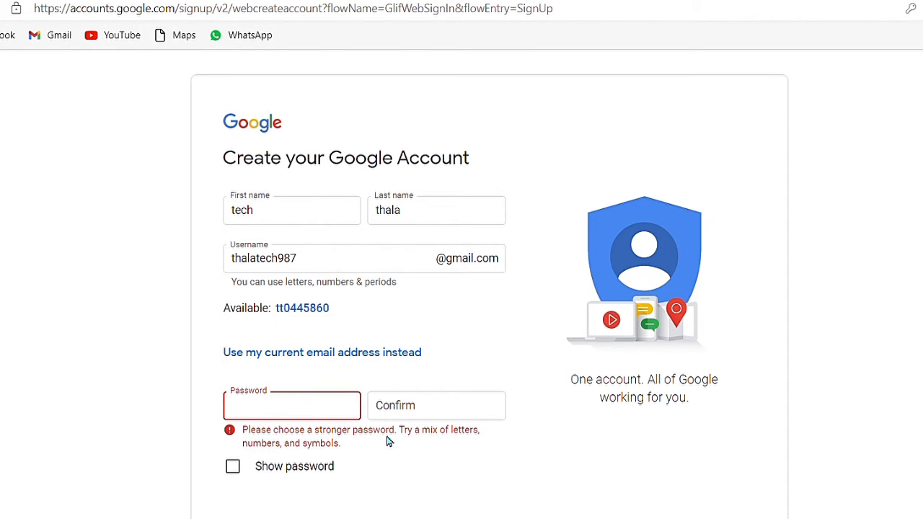
Enter a stronger password in both password fields and show it as plain text to verify
drag(398, 430, 330, 443)
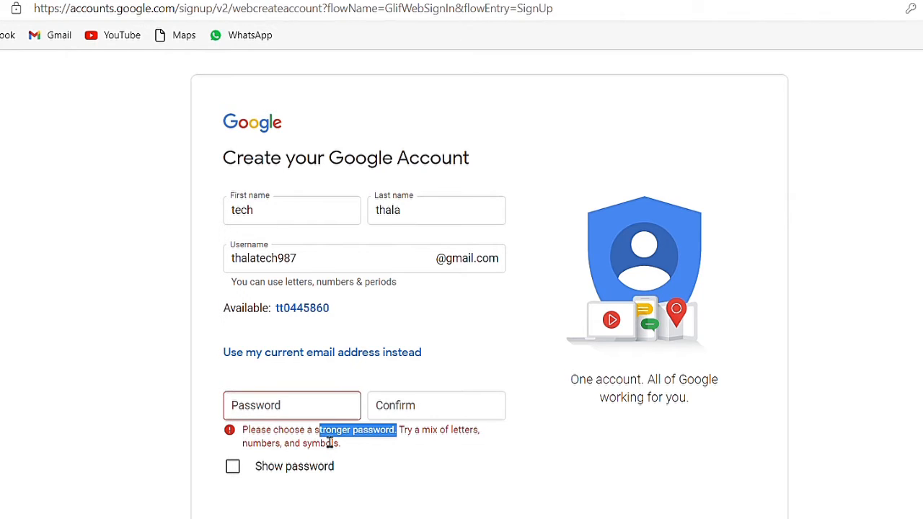
click(308, 414)
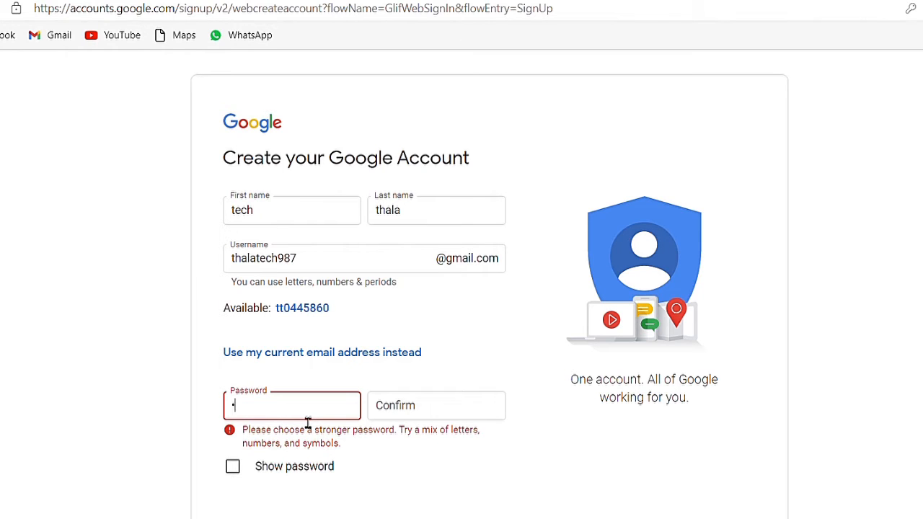
key(Tab)
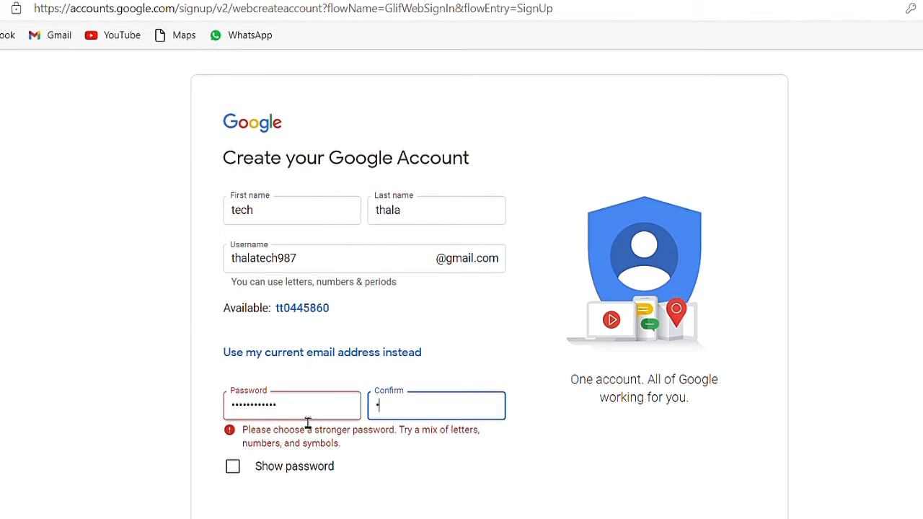
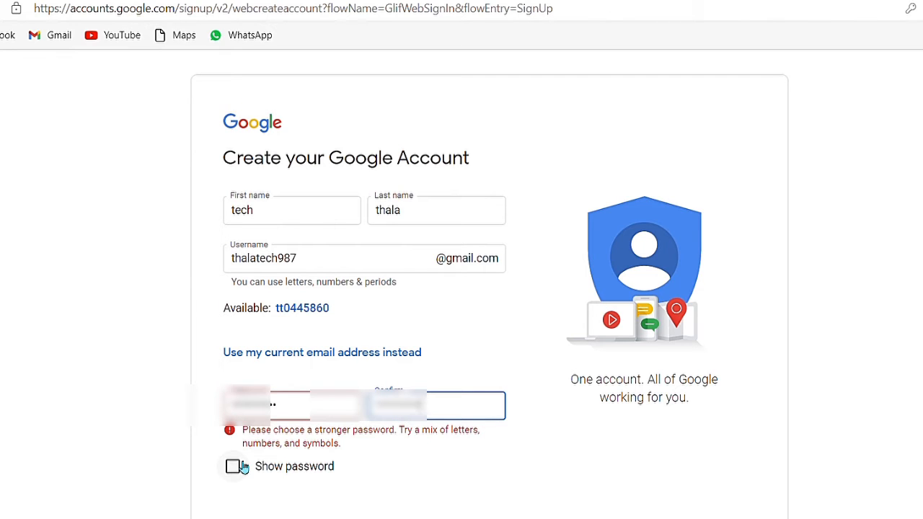
click(244, 468)
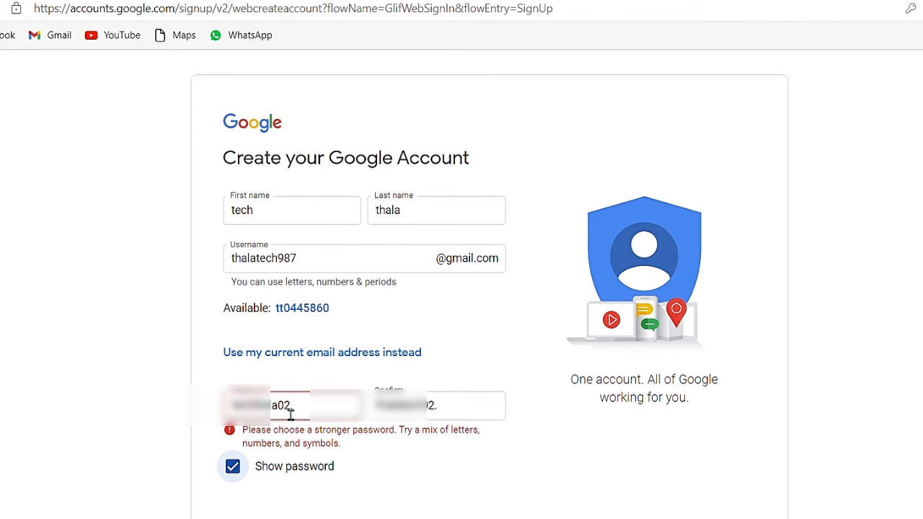
drag(278, 409, 331, 420)
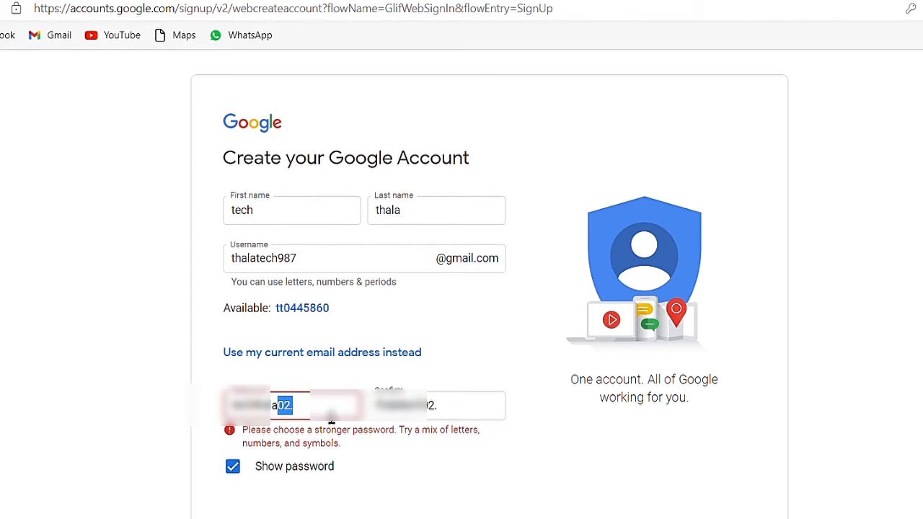
click(332, 419)
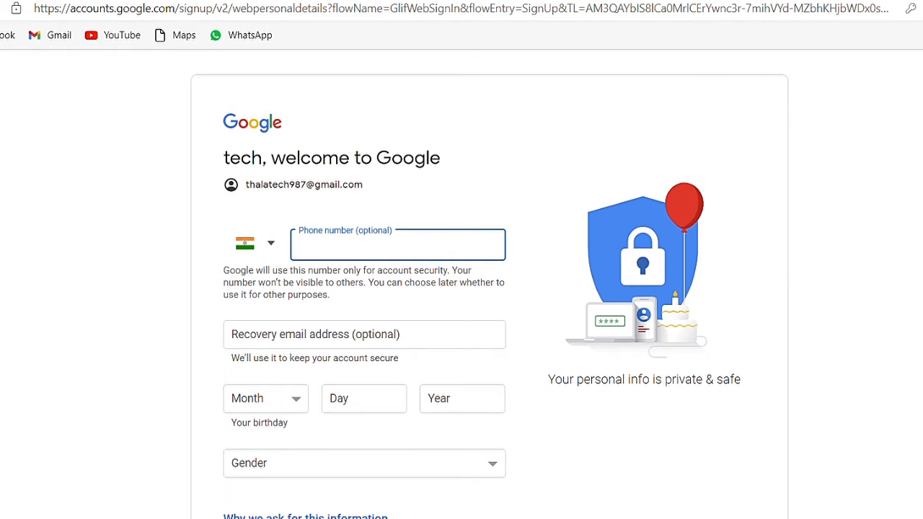
key(Return)
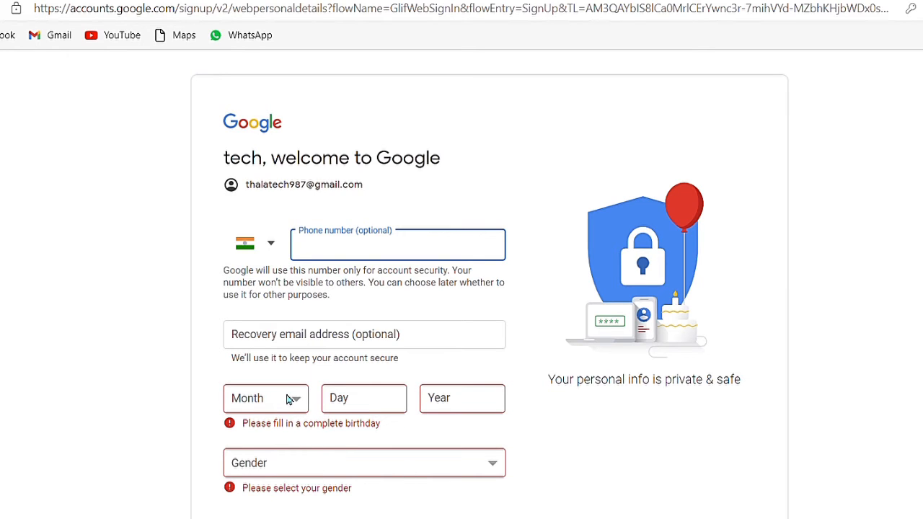
click(287, 399)
click(266, 445)
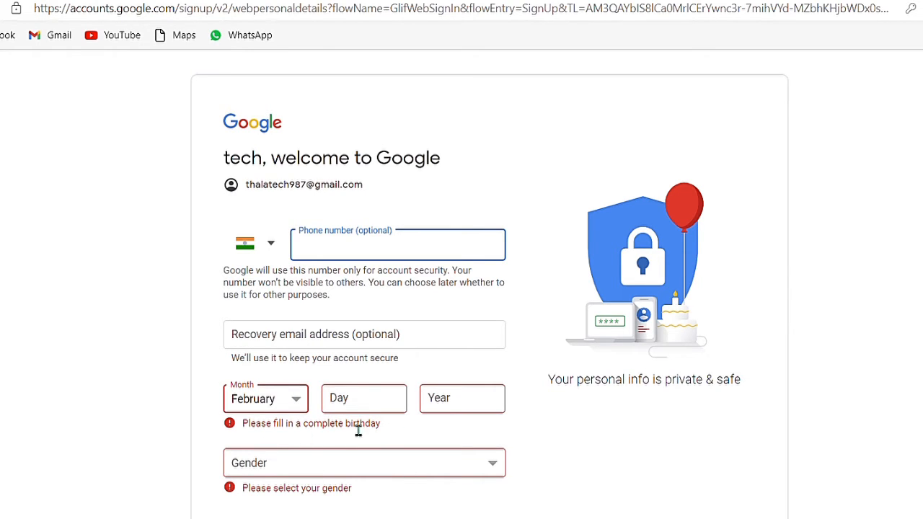
click(363, 411)
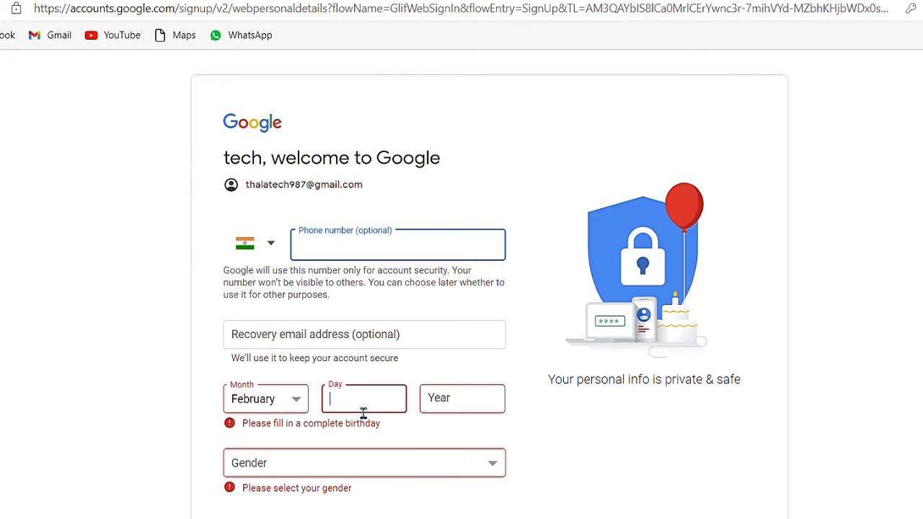
text(54)
key(BackSpace)
key(BackSpace)
text(5)
click(455, 408)
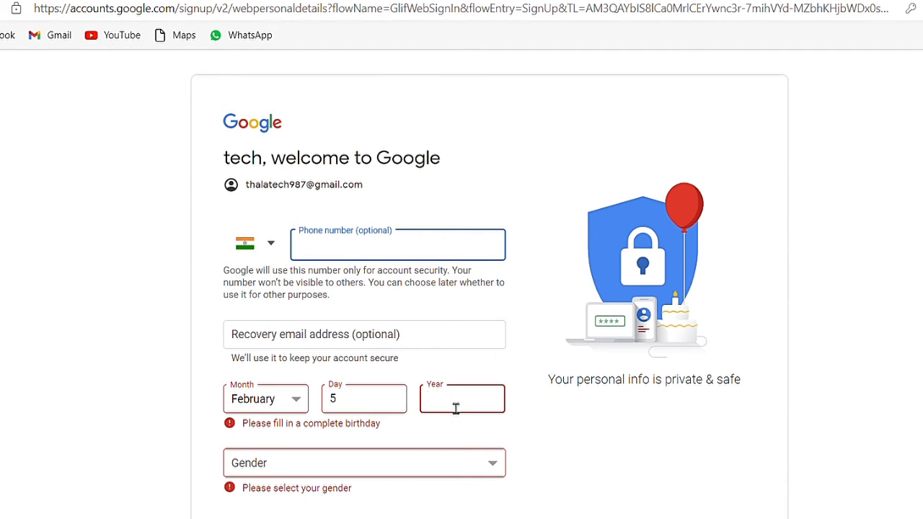
text(2000)
Set gender to Male, submit the details, and agree to the Privacy and Terms
click(406, 462)
click(365, 503)
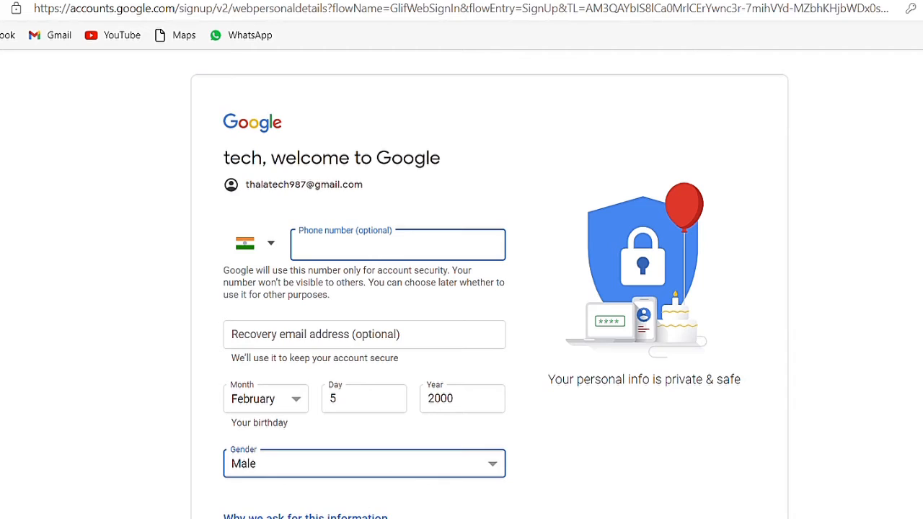
key(Return)
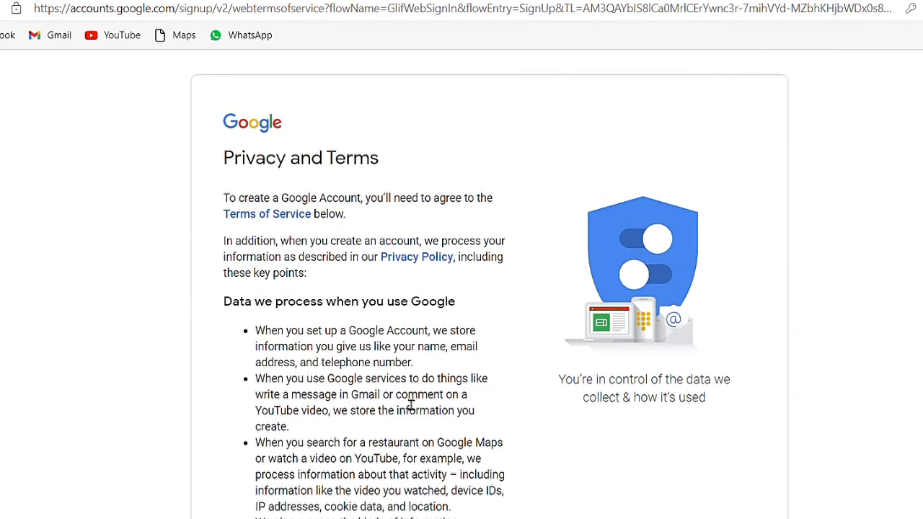
scroll(411, 405, down, 15)
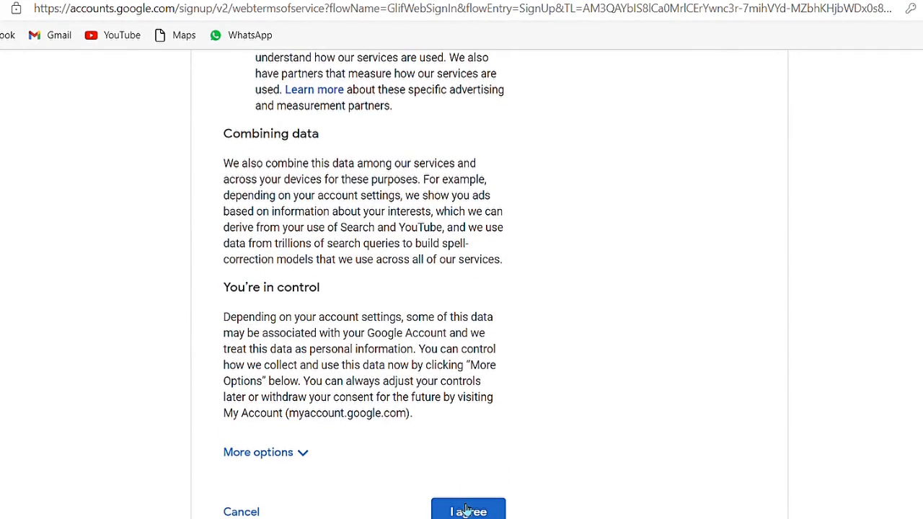
click(463, 507)
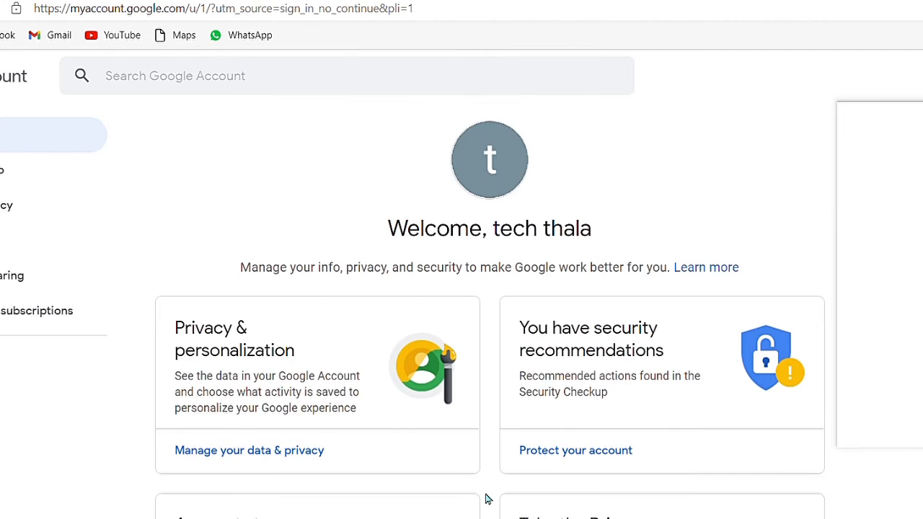
Go to YouTube from the Google apps menu, signed in with the new account
scroll(462, 338, down, 2)
scroll(461, 337, up, 3)
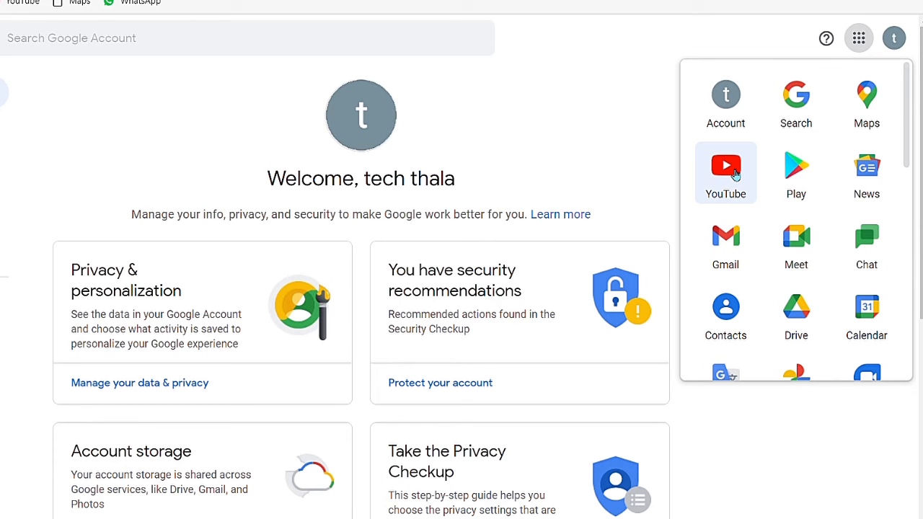
click(733, 173)
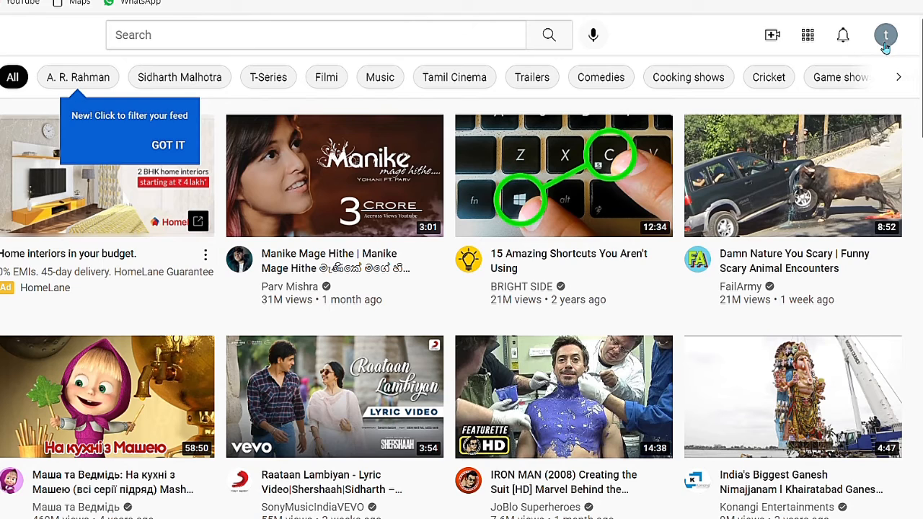
Create a channel from the avatar menu, keeping the account's name as the channel name
click(885, 46)
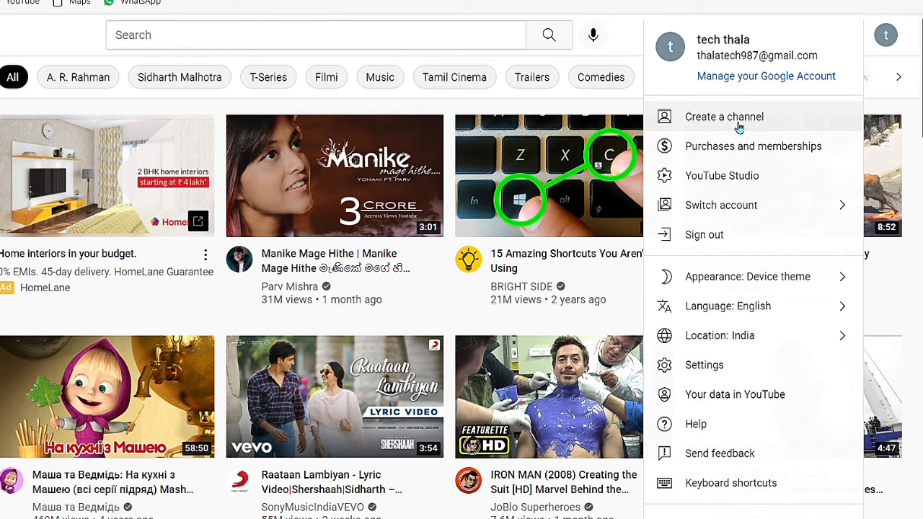
click(738, 122)
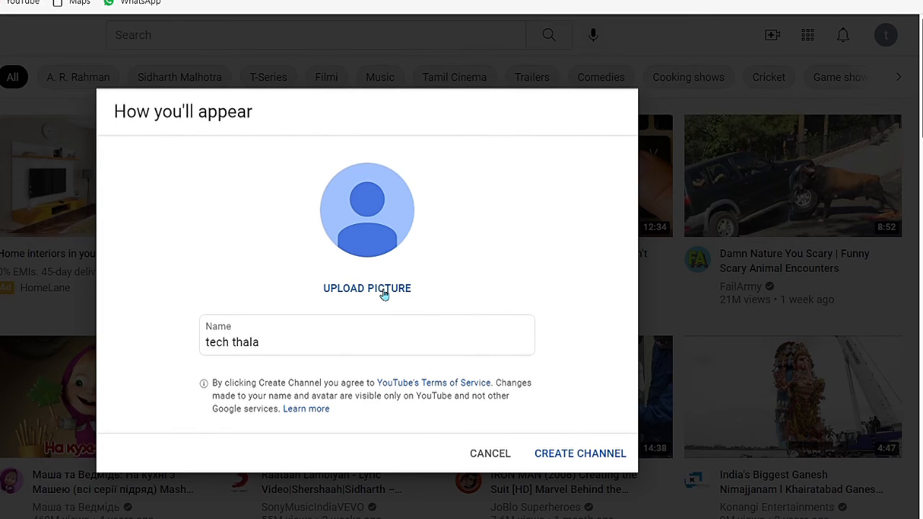
click(293, 347)
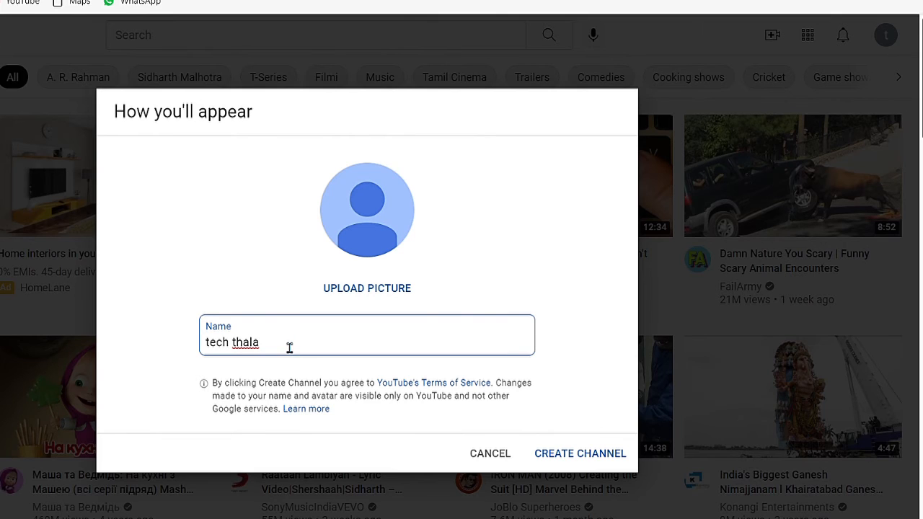
click(570, 452)
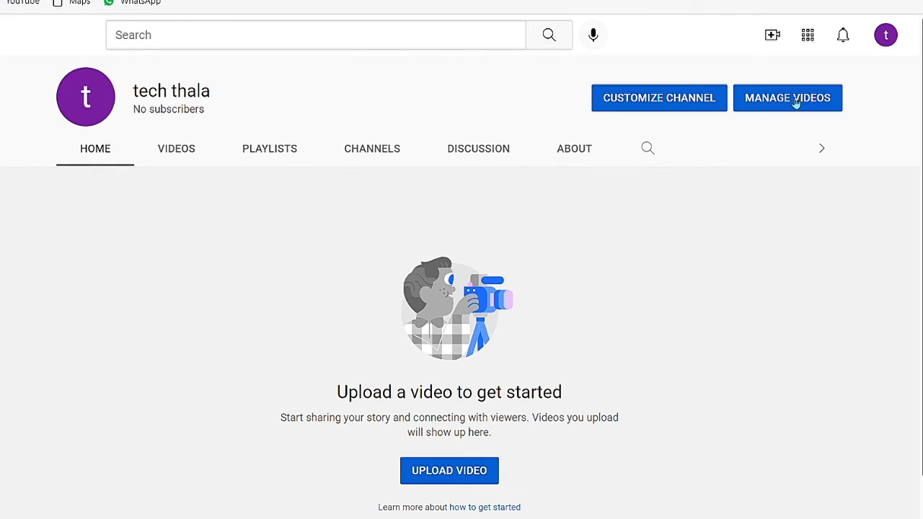
Open Manage Videos in YouTube Studio and dismiss the Studio welcome dialog
click(795, 101)
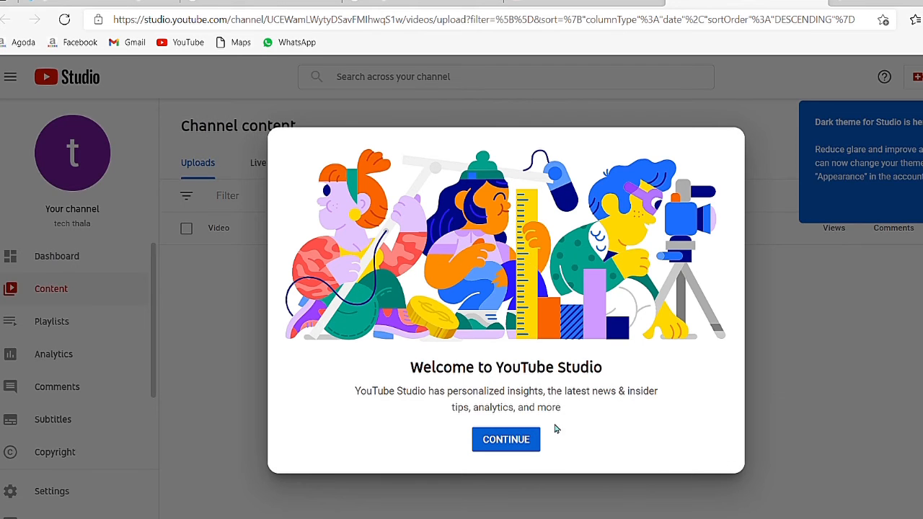
click(527, 440)
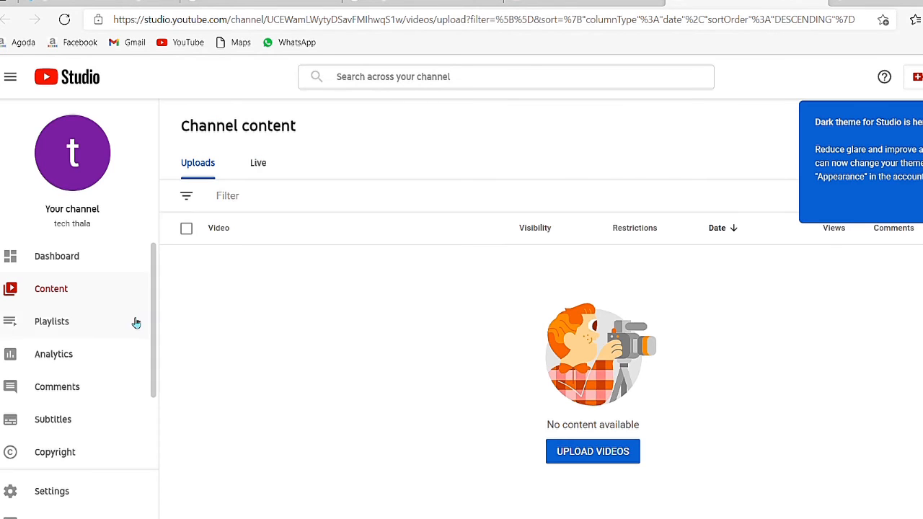
scroll(103, 296, down, 2)
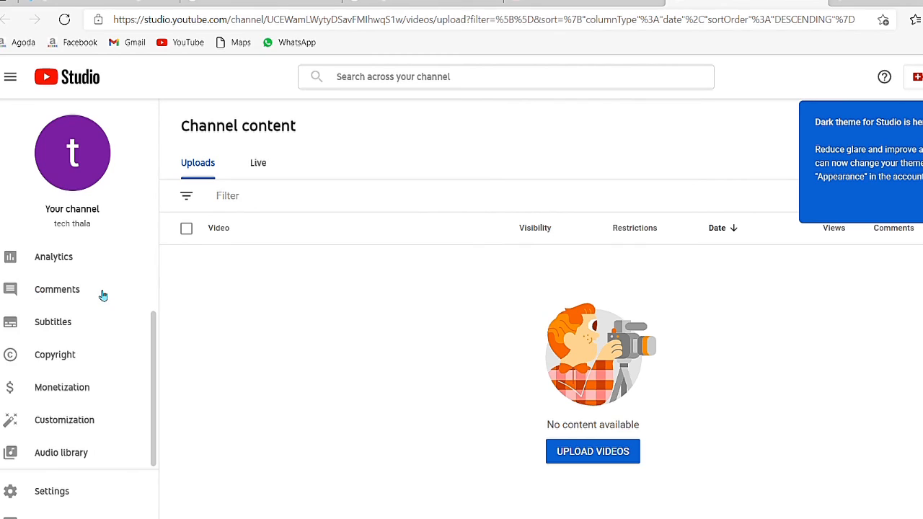
scroll(103, 296, up, 2)
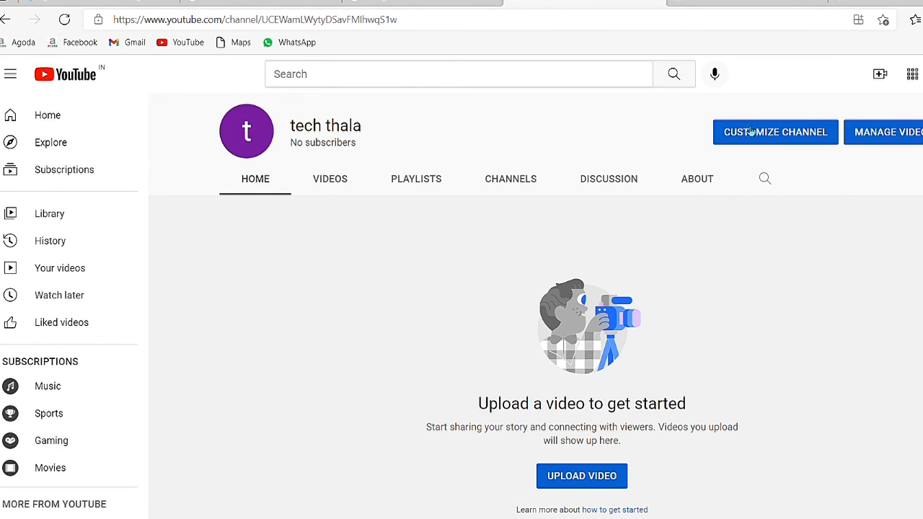
Open Customize Channel and dismiss the welcome dialog and the new-layout tip
click(748, 139)
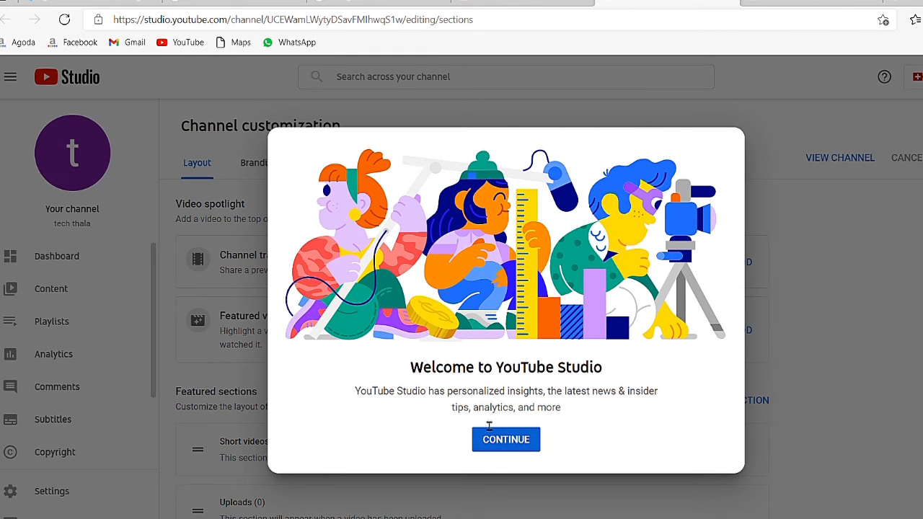
click(506, 444)
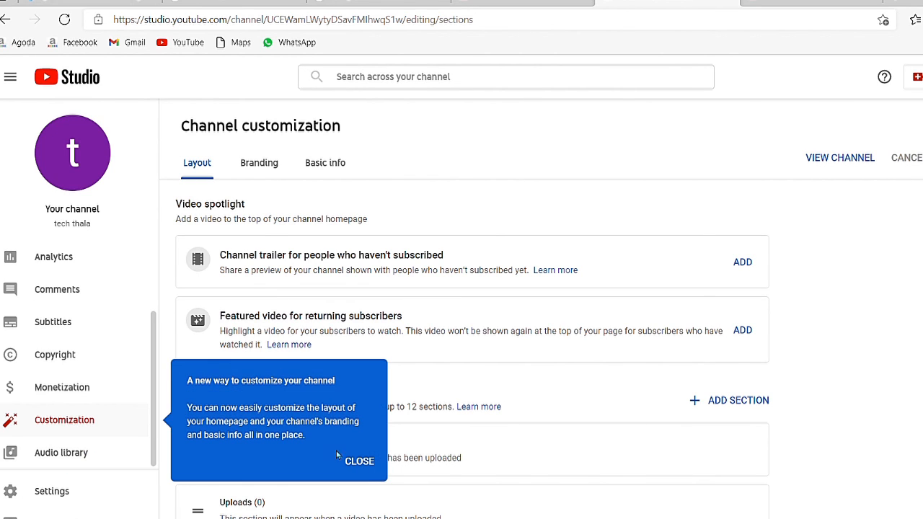
click(357, 462)
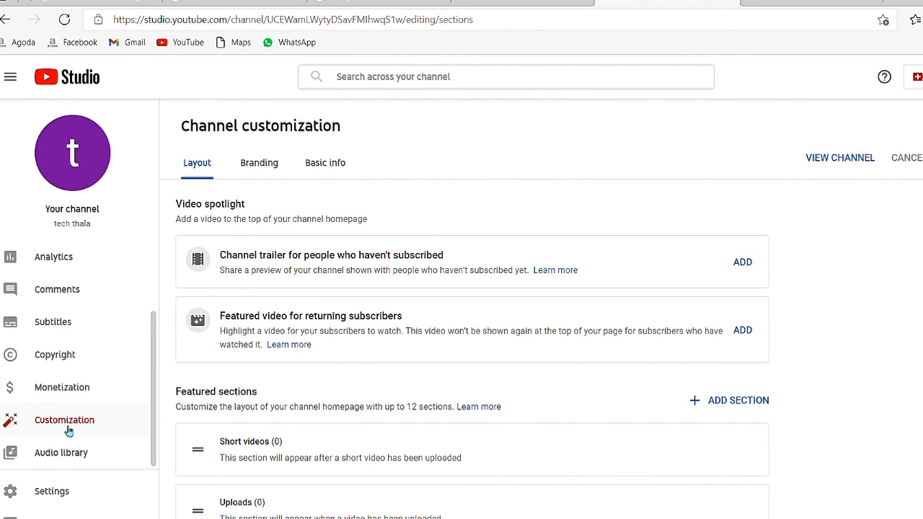
scroll(69, 404, up, 3)
scroll(68, 298, down, 3)
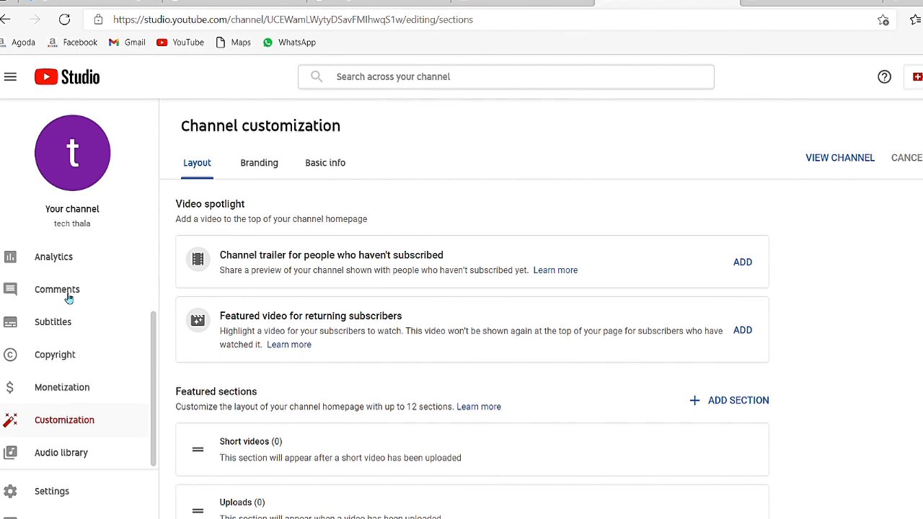